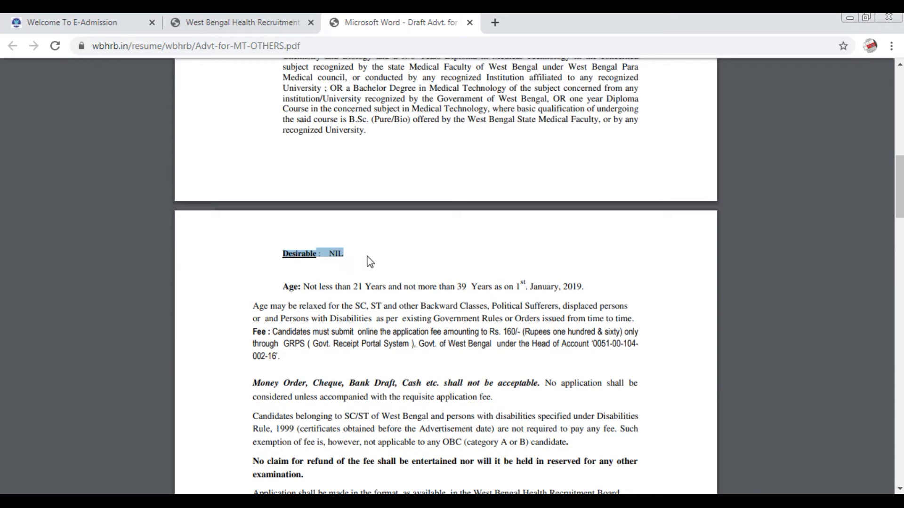
- Highlight the age requirement line in the recruitment advertisement to review it, then clear the highlight
{"action": "scroll", "coordinate": [395, 262], "scroll_direction": "down", "scroll_amount": 3}
{"action": "left_click_drag", "start_coordinate": [279, 154], "coordinate": [588, 153]}
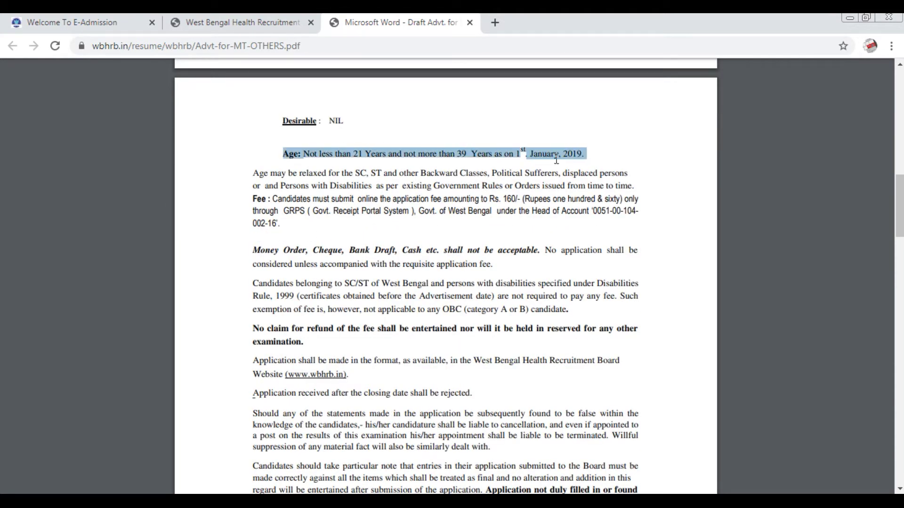
{"action": "left_click", "coordinate": [502, 156]}
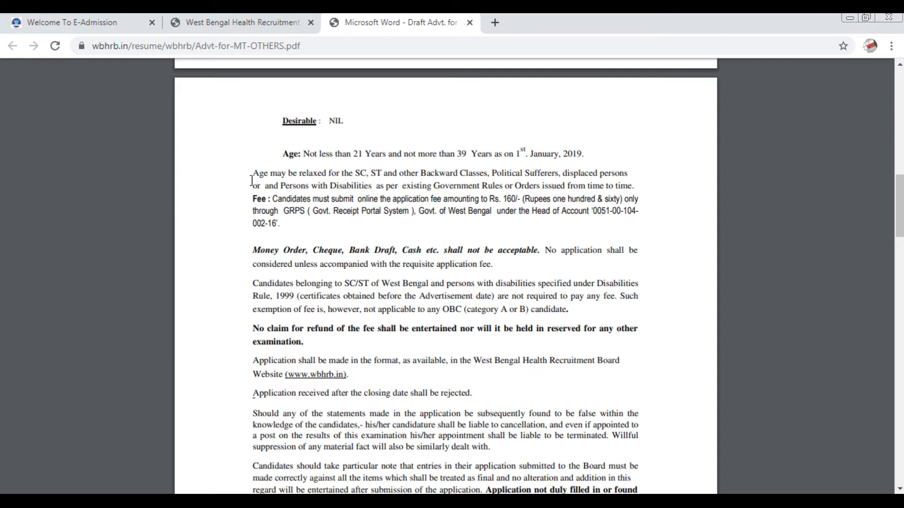
- Review the application fee paragraph, highlighting it and the words "GRPS ( Govt. Receipt Portal System )"
{"action": "left_click_drag", "start_coordinate": [258, 198], "coordinate": [288, 223]}
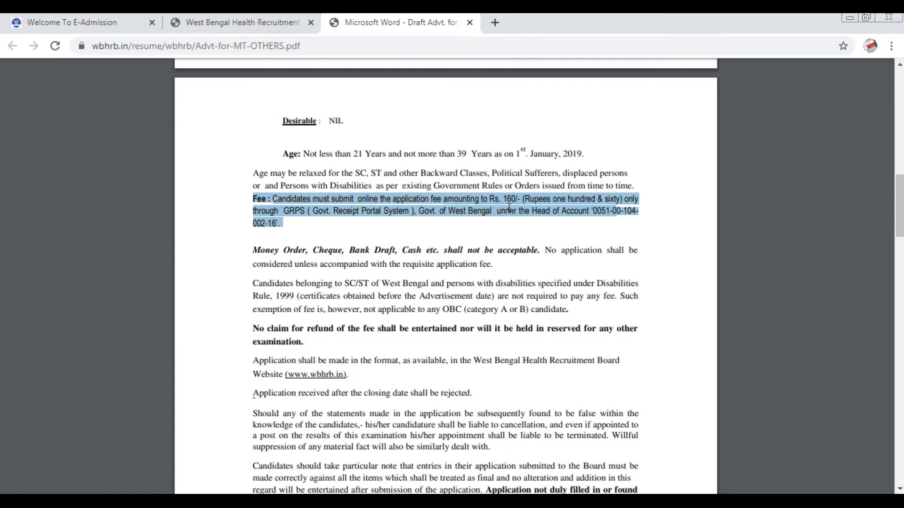
{"action": "left_click", "coordinate": [419, 235]}
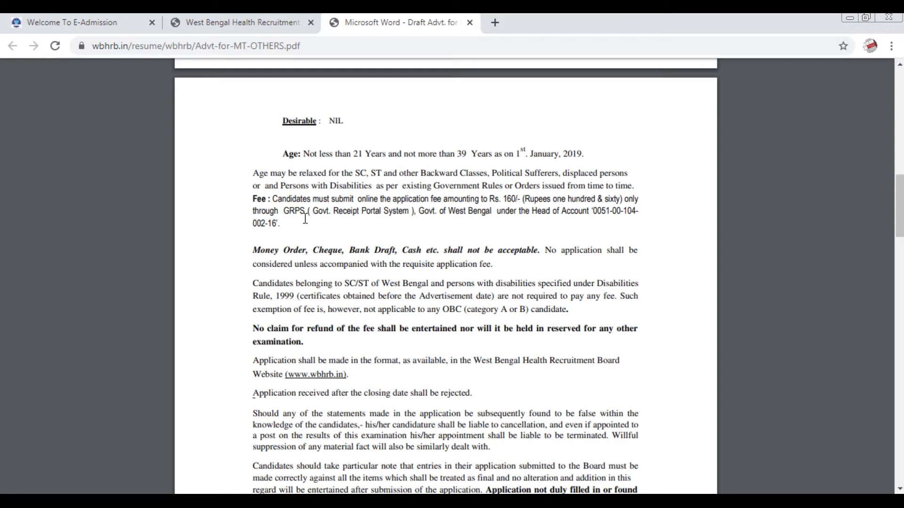
{"action": "left_click_drag", "start_coordinate": [278, 210], "coordinate": [416, 215]}
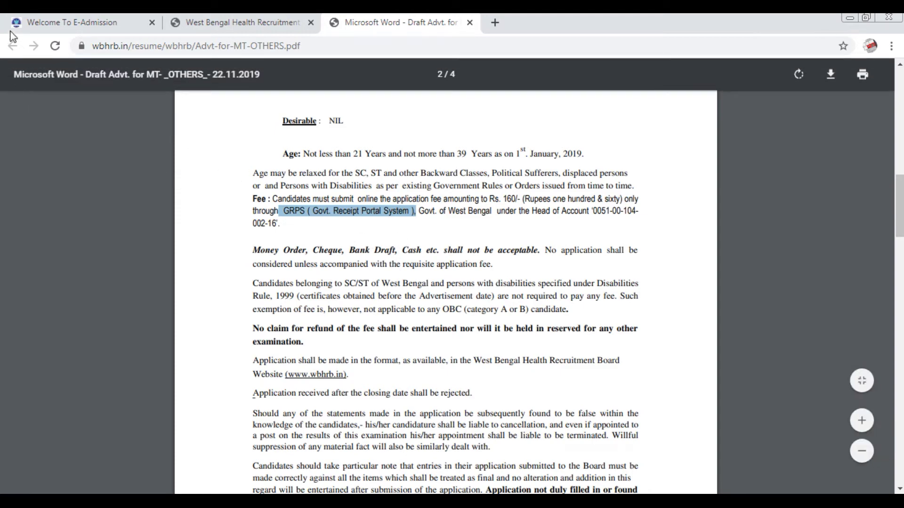
- On the recruitment board's payment page, choose "Online Line" as the payment mode and submit it
{"action": "left_click", "coordinate": [53, 22]}
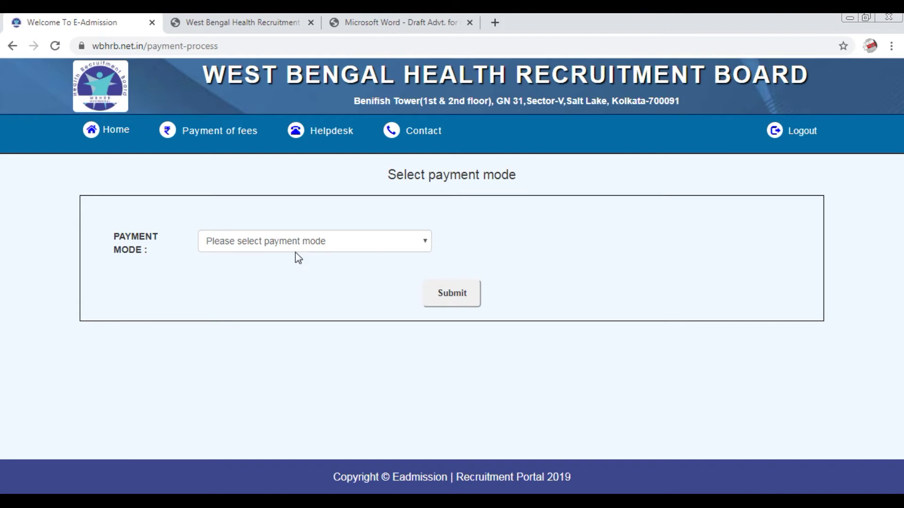
{"action": "left_click", "coordinate": [306, 241]}
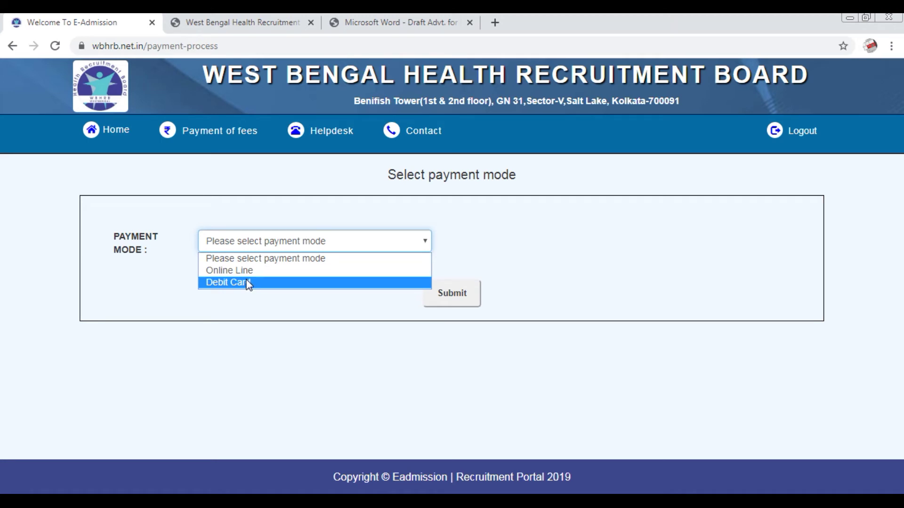
{"action": "key", "text": "Up"}
{"action": "key", "text": "Up"}
{"action": "key", "text": "Return"}
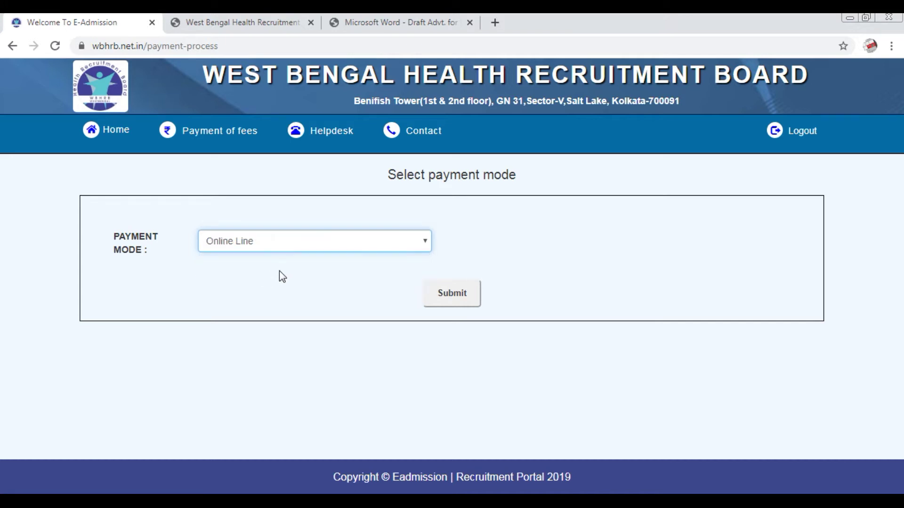
{"action": "left_click", "coordinate": [451, 300]}
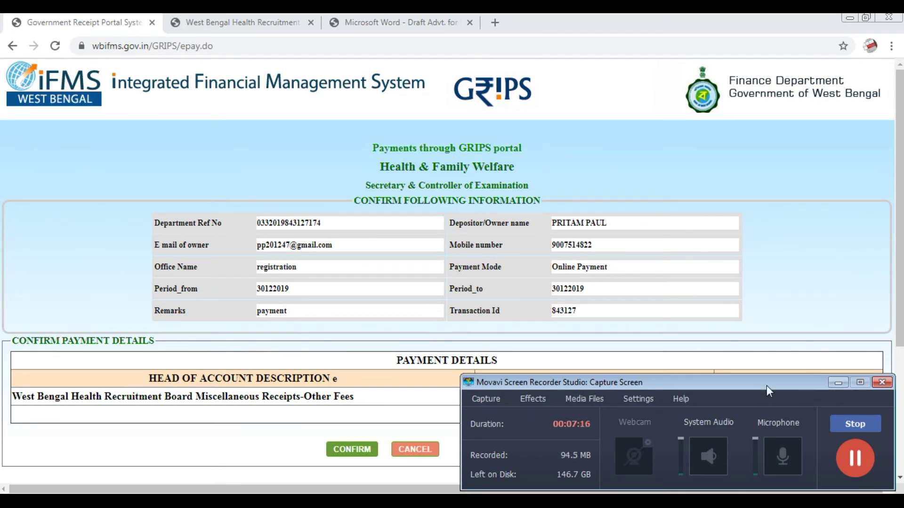
- Confirm the payment details on the GRIPS portal and select State Bank Of India as the bank for online payment
{"action": "left_click", "coordinate": [838, 382]}
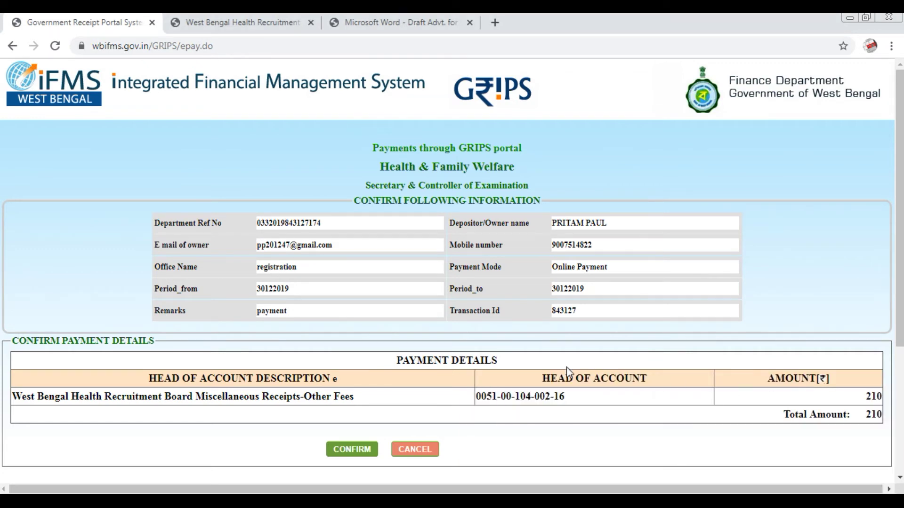
{"action": "left_click", "coordinate": [358, 450]}
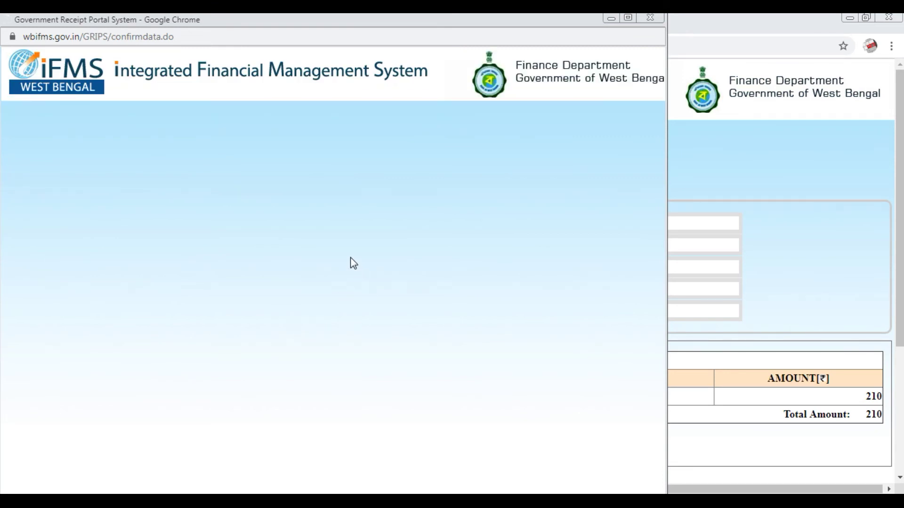
{"action": "scroll", "coordinate": [404, 341], "scroll_direction": "down", "scroll_amount": 3}
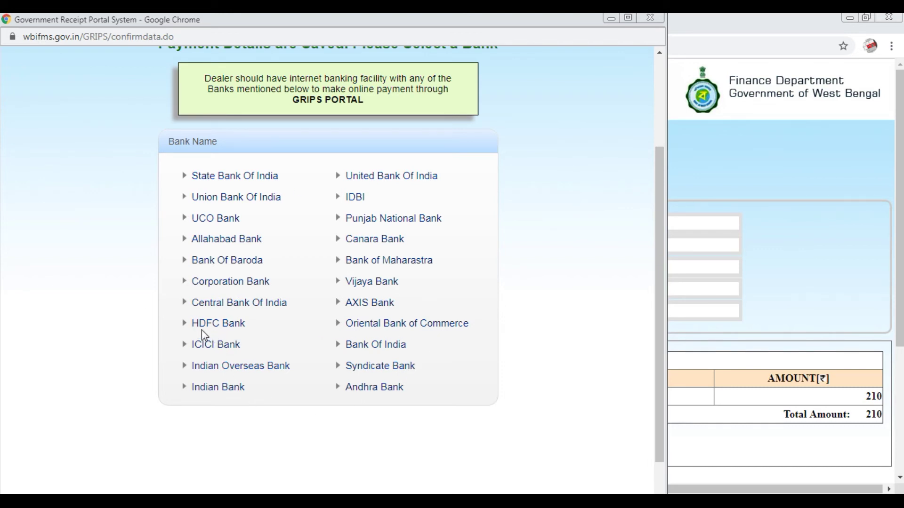
{"action": "left_click", "coordinate": [245, 179]}
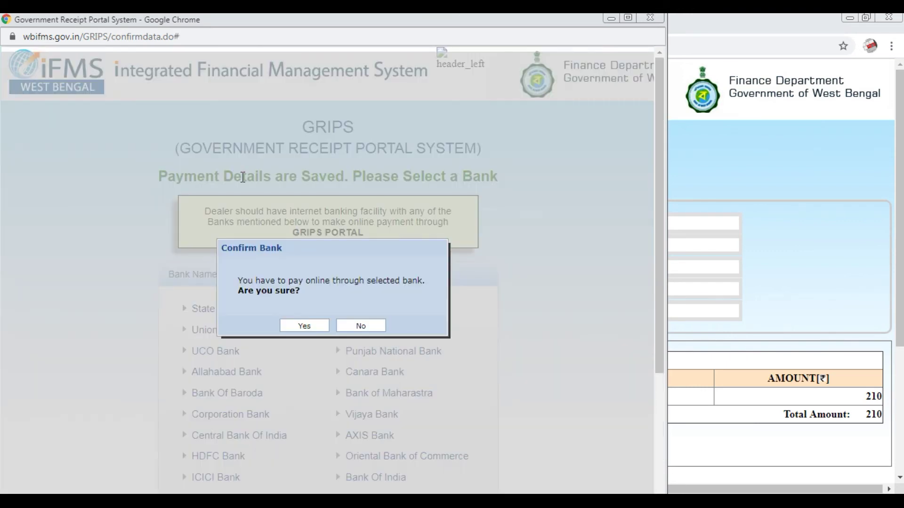
{"action": "left_click", "coordinate": [304, 326]}
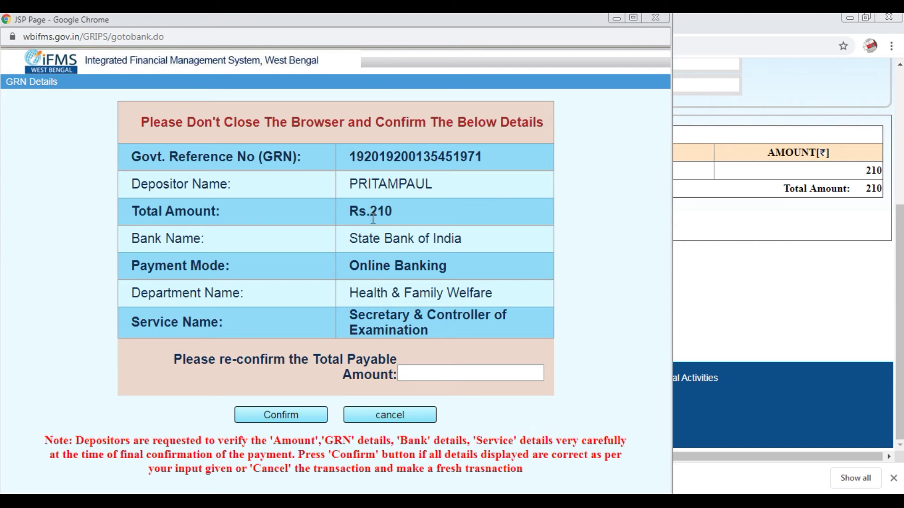
- Re-confirm the total payable amount as 210 and confirm the GRN details
{"action": "left_click", "coordinate": [448, 377]}
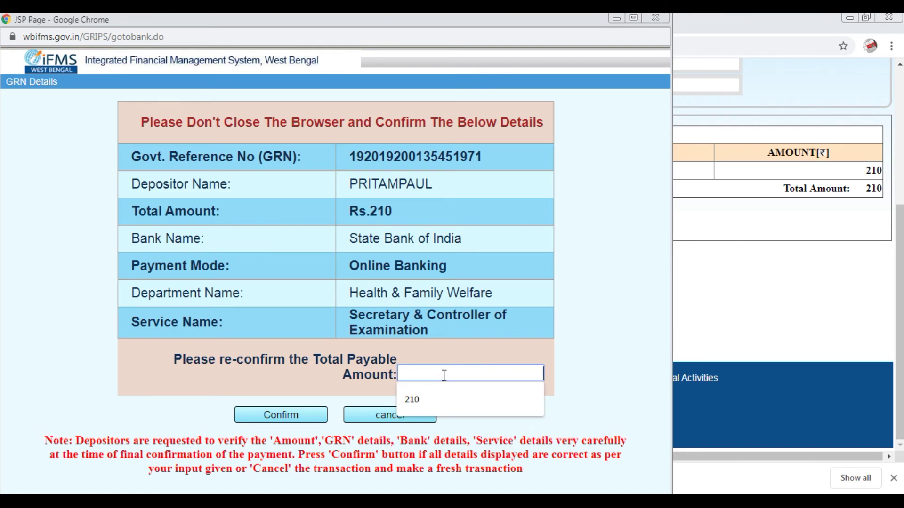
{"action": "type", "text": "210"}
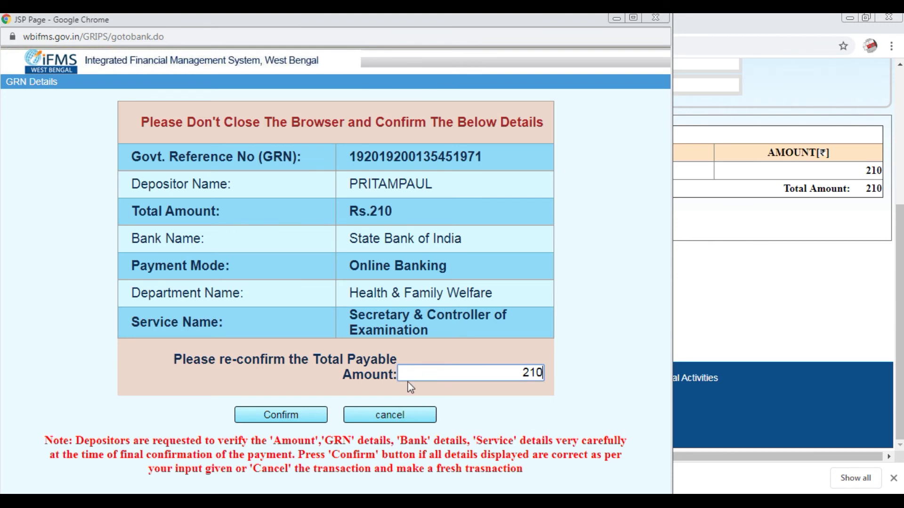
{"action": "left_click", "coordinate": [287, 418]}
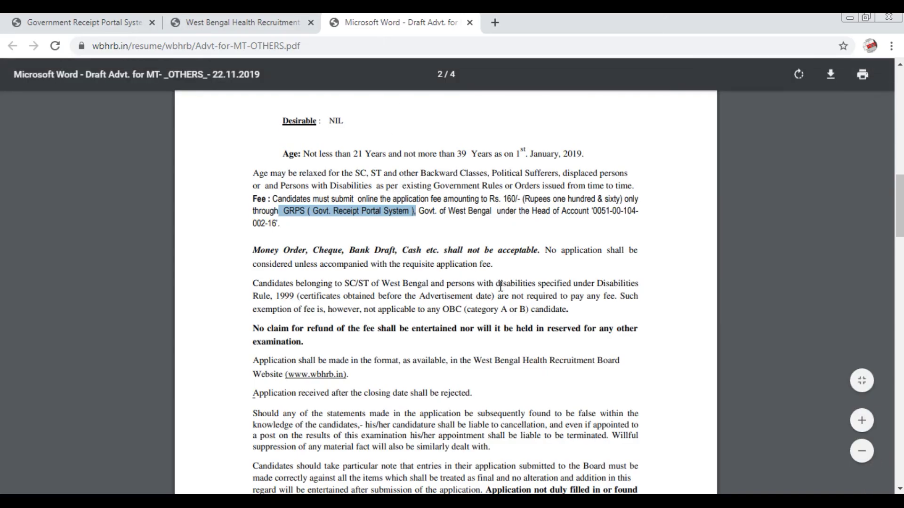
- In the advertisement PDF, highlight the paragraph on unacceptable payment methods and the requisite application fee
{"action": "scroll", "coordinate": [501, 286], "scroll_direction": "down", "scroll_amount": 1}
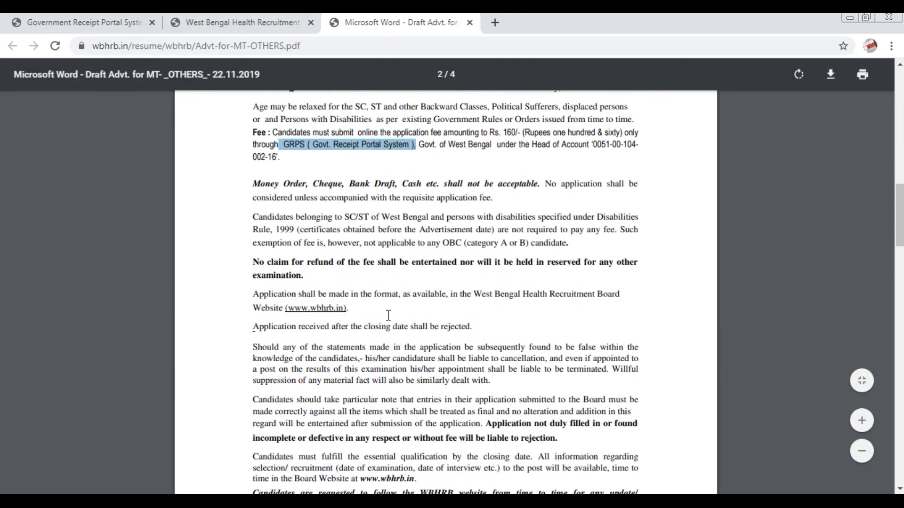
{"action": "scroll", "coordinate": [387, 314], "scroll_direction": "down", "scroll_amount": 3}
{"action": "scroll", "coordinate": [385, 311], "scroll_direction": "up", "scroll_amount": 6}
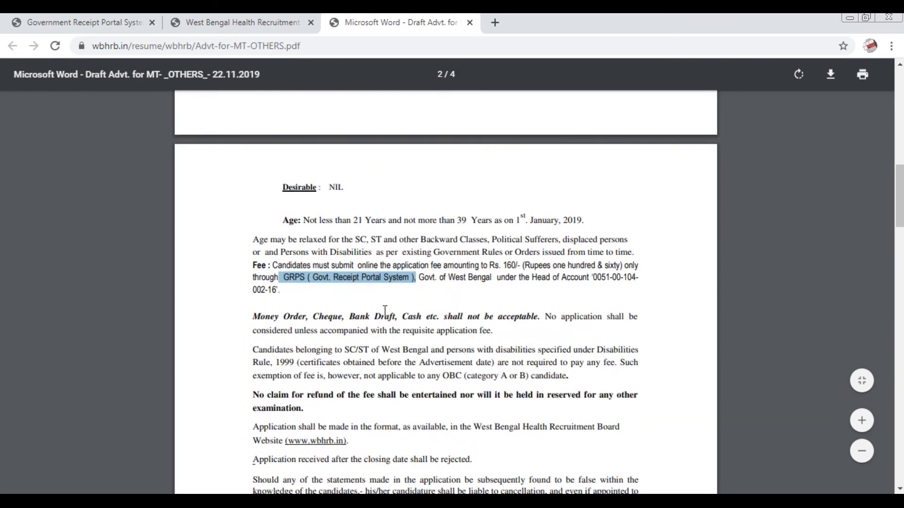
{"action": "left_click_drag", "start_coordinate": [255, 317], "coordinate": [494, 331]}
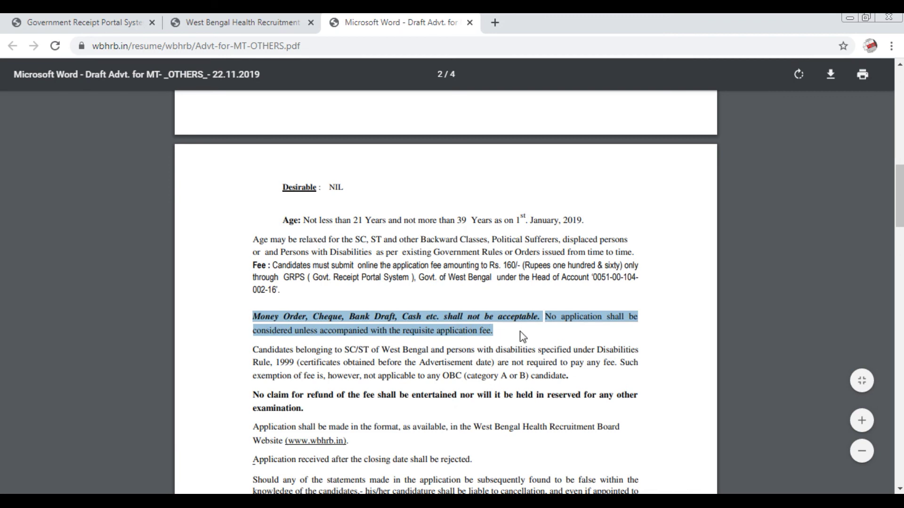
- Read through the advertisement's application rules, required certificates, closing date and document upload notes
{"action": "scroll", "coordinate": [504, 333], "scroll_direction": "down", "scroll_amount": 2}
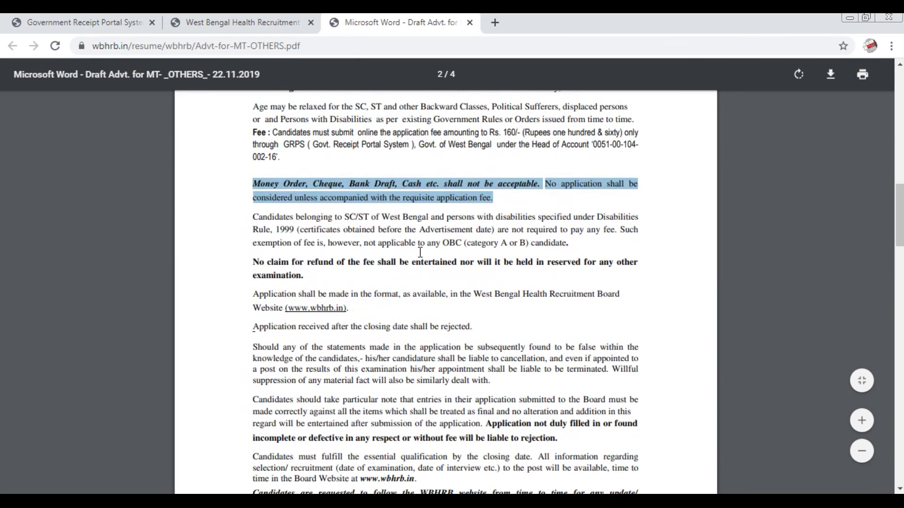
{"action": "scroll", "coordinate": [470, 296], "scroll_direction": "down", "scroll_amount": 3}
{"action": "scroll", "coordinate": [470, 292], "scroll_direction": "down", "scroll_amount": 1}
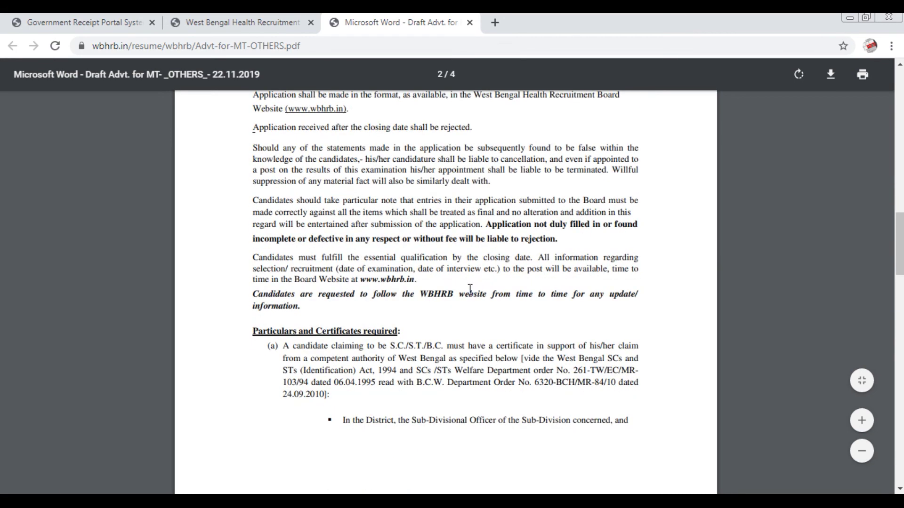
{"action": "scroll", "coordinate": [392, 249], "scroll_direction": "down", "scroll_amount": 2}
{"action": "scroll", "coordinate": [411, 219], "scroll_direction": "down", "scroll_amount": 1}
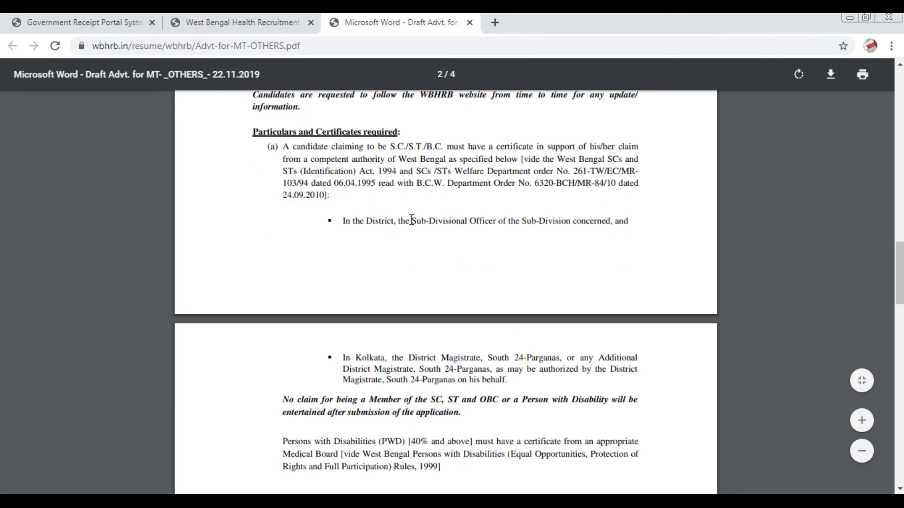
{"action": "scroll", "coordinate": [612, 226], "scroll_direction": "down", "scroll_amount": 3}
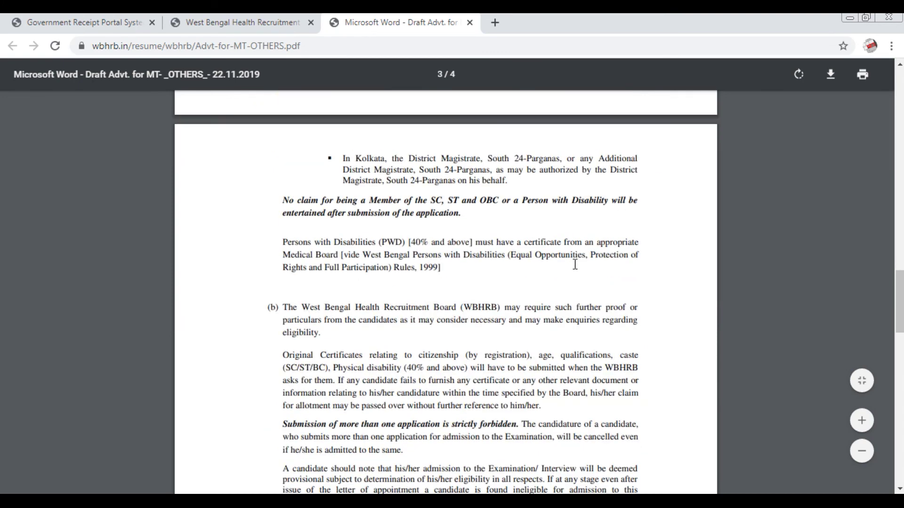
{"action": "scroll", "coordinate": [575, 264], "scroll_direction": "down", "scroll_amount": 2}
{"action": "scroll", "coordinate": [575, 264], "scroll_direction": "down", "scroll_amount": 4}
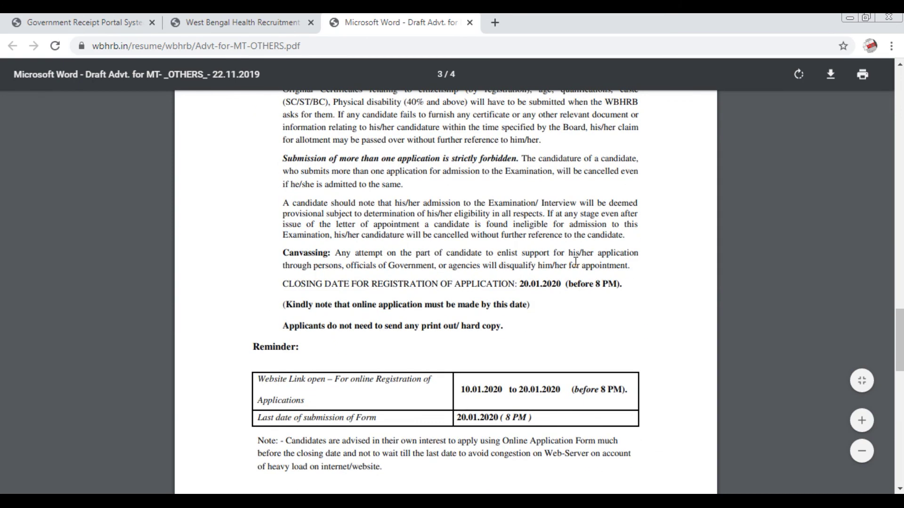
{"action": "scroll", "coordinate": [577, 262], "scroll_direction": "up", "scroll_amount": 3}
{"action": "scroll", "coordinate": [578, 262], "scroll_direction": "up", "scroll_amount": 1}
{"action": "scroll", "coordinate": [578, 261], "scroll_direction": "down", "scroll_amount": 9}
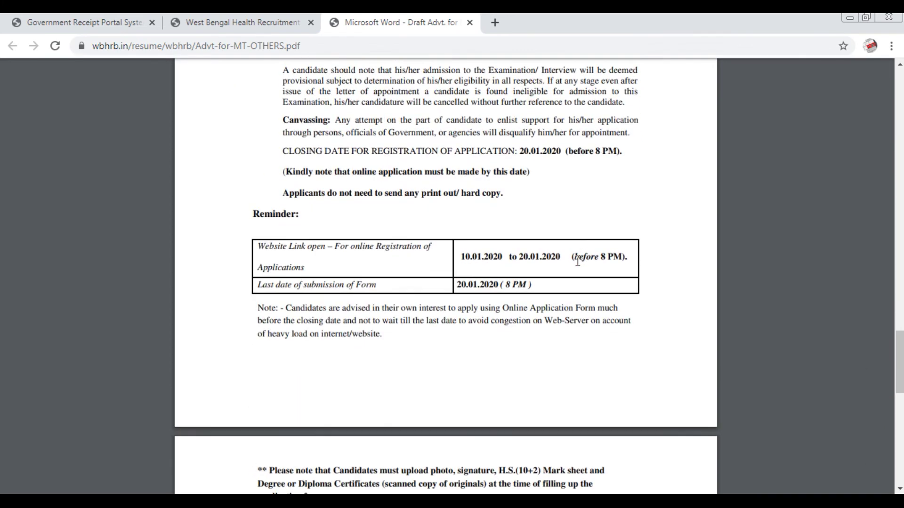
{"action": "scroll", "coordinate": [578, 261], "scroll_direction": "down", "scroll_amount": 1}
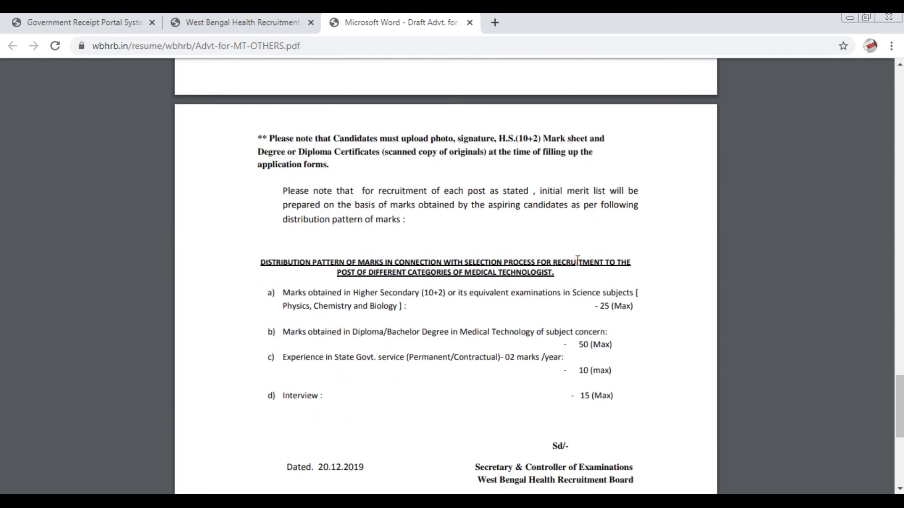
- Highlight the online registration period and the last date of form submission in the Reminder table
{"action": "scroll", "coordinate": [578, 262], "scroll_direction": "up", "scroll_amount": 4}
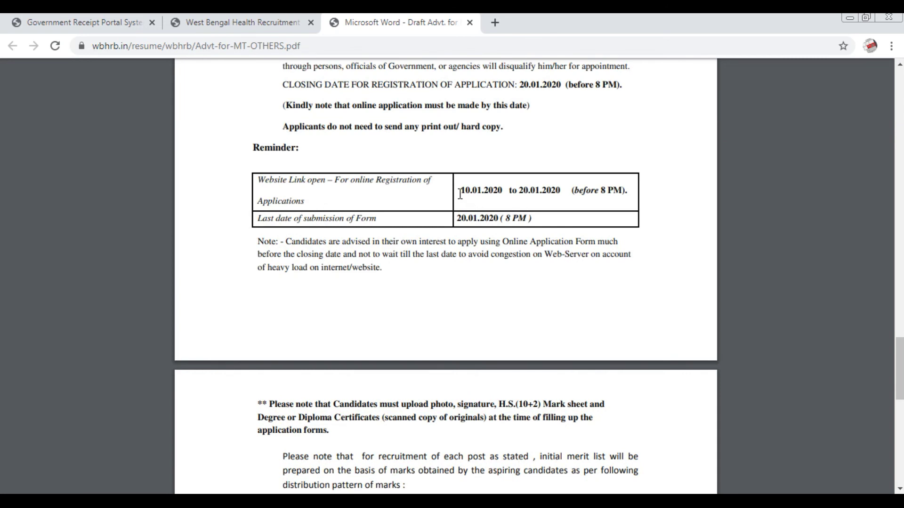
{"action": "left_click_drag", "start_coordinate": [466, 189], "coordinate": [561, 187]}
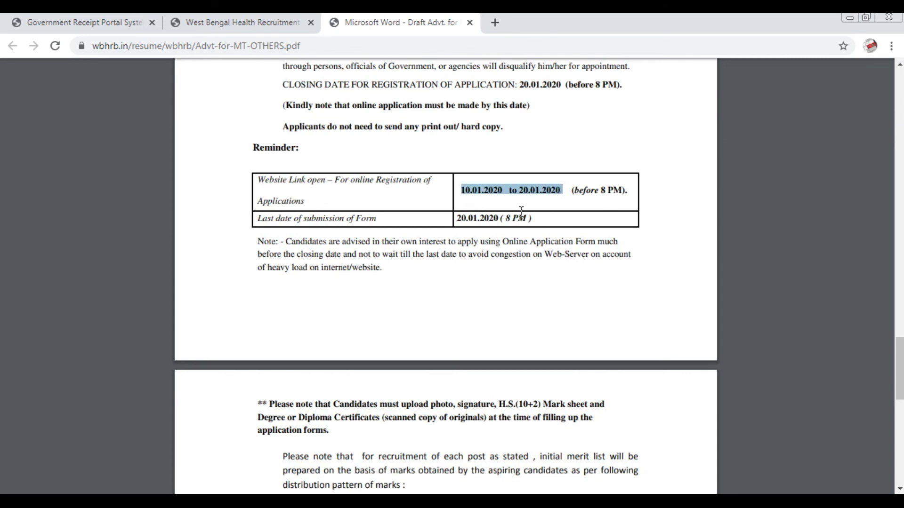
{"action": "left_click_drag", "start_coordinate": [534, 218], "coordinate": [449, 222]}
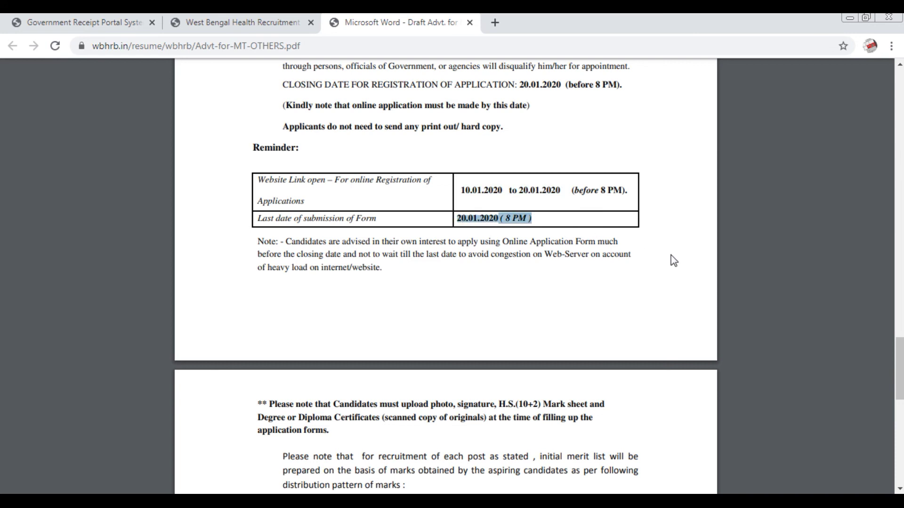
- Examine the advertisement's last page, covering the document upload note, distribution pattern of marks and signature block
{"action": "scroll", "coordinate": [671, 263], "scroll_direction": "down", "scroll_amount": 3}
{"action": "scroll", "coordinate": [671, 265], "scroll_direction": "down", "scroll_amount": 2}
{"action": "scroll", "coordinate": [671, 265], "scroll_direction": "up", "scroll_amount": 4}
{"action": "scroll", "coordinate": [671, 265], "scroll_direction": "down", "scroll_amount": 5}
{"action": "scroll", "coordinate": [672, 265], "scroll_direction": "down", "scroll_amount": 7}
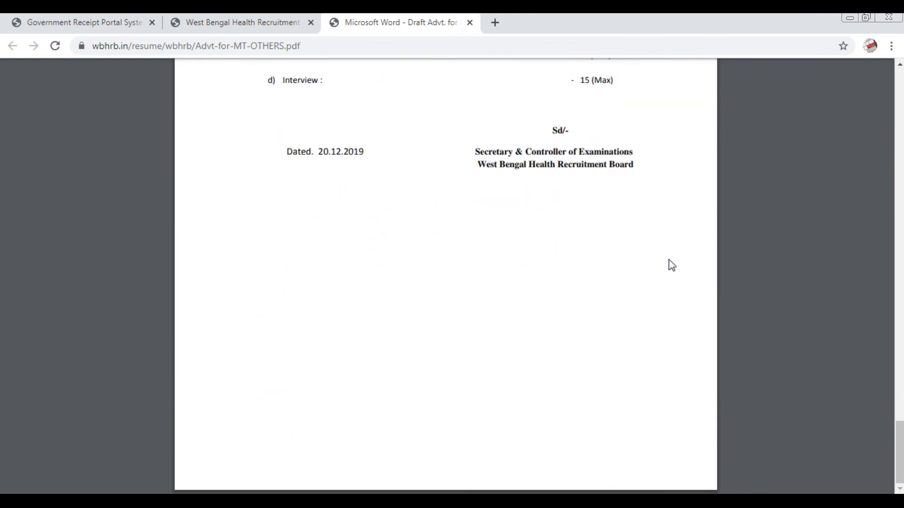
{"action": "scroll", "coordinate": [672, 265], "scroll_direction": "up", "scroll_amount": 6}
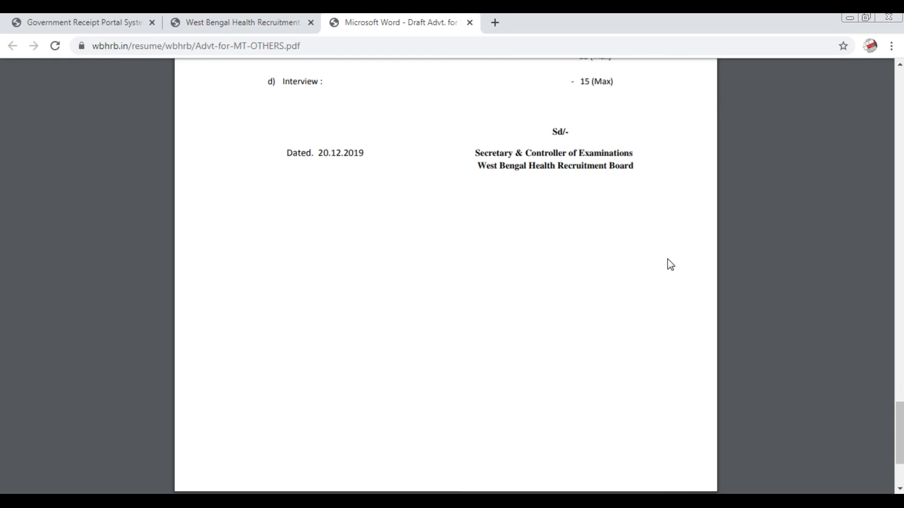
{"action": "scroll", "coordinate": [671, 265], "scroll_direction": "up", "scroll_amount": 3}
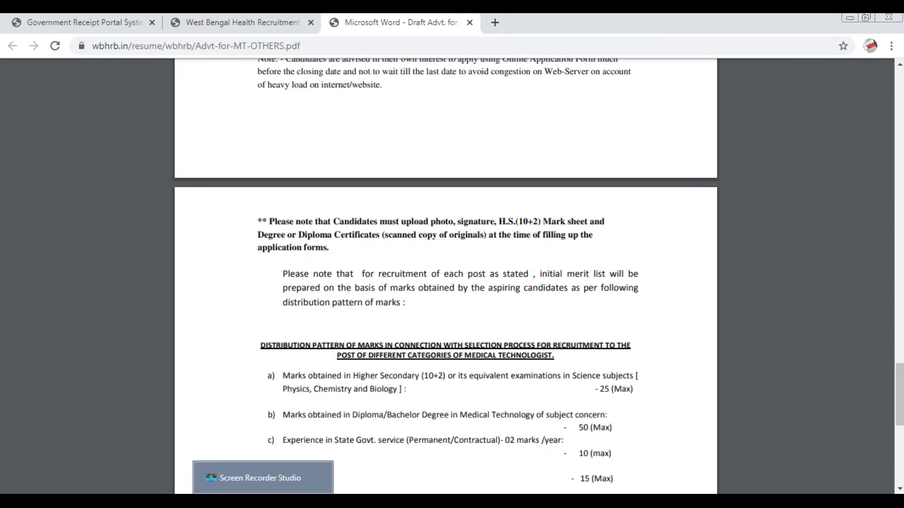
{"action": "scroll", "coordinate": [541, 380], "scroll_direction": "down", "scroll_amount": 6}
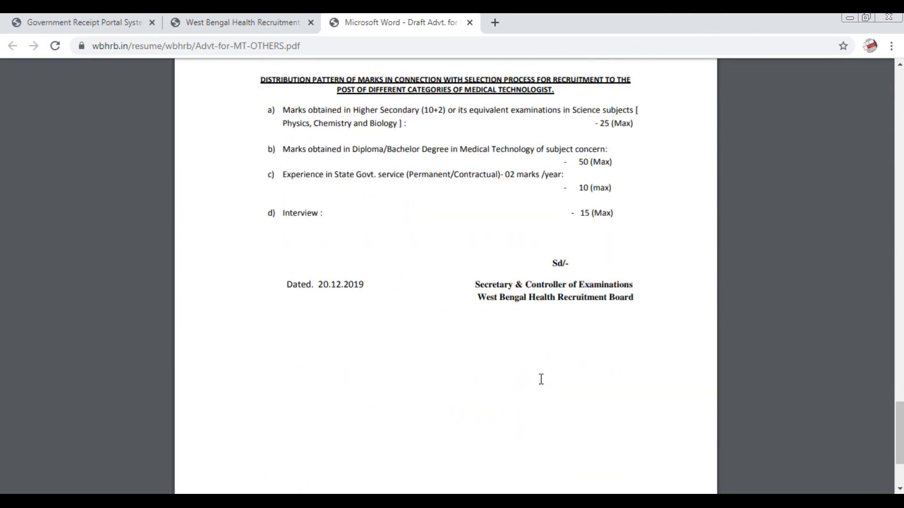
{"action": "scroll", "coordinate": [541, 379], "scroll_direction": "down", "scroll_amount": 3}
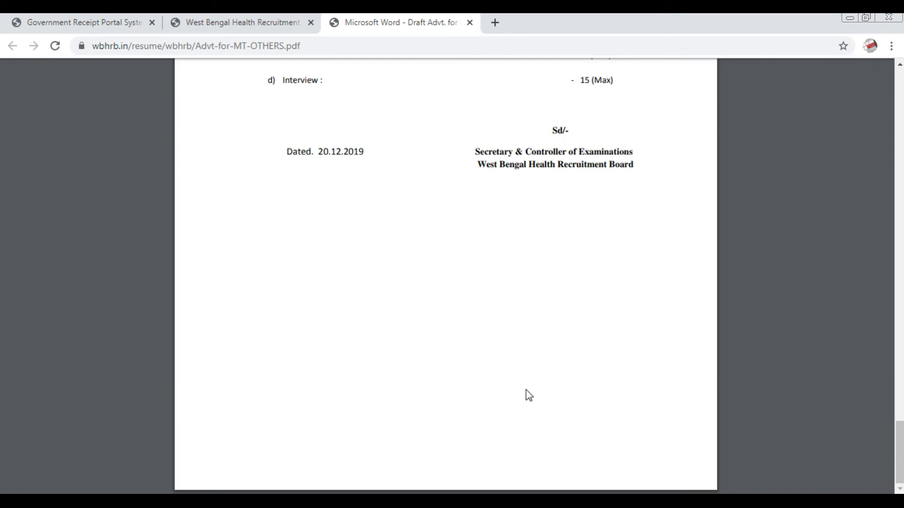